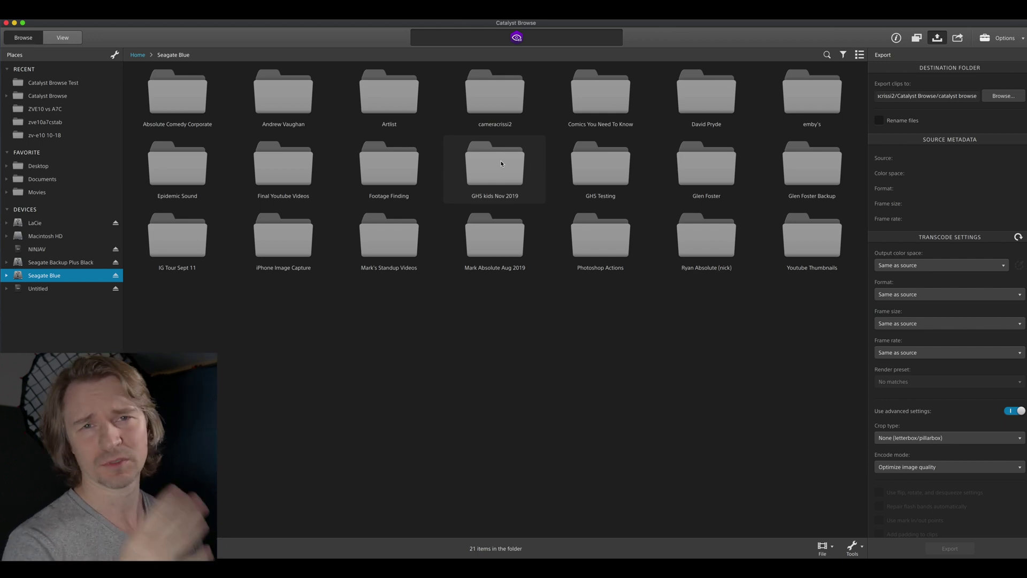
# Step: Open the cameracrissi2 folder, then its Catalyst Browse Test subfolder
pyautogui.doubleClick(495, 95)
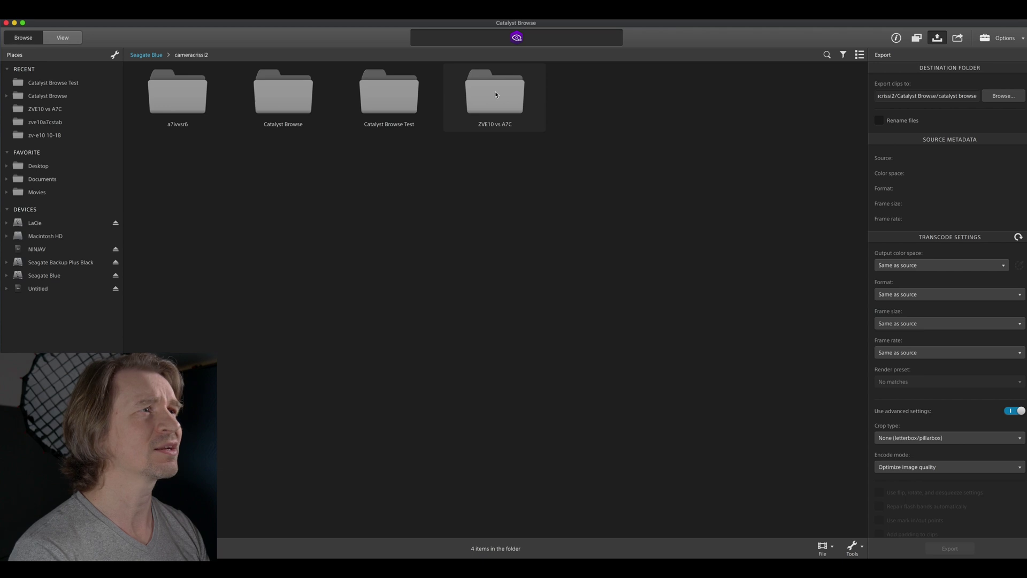
pyautogui.doubleClick(398, 95)
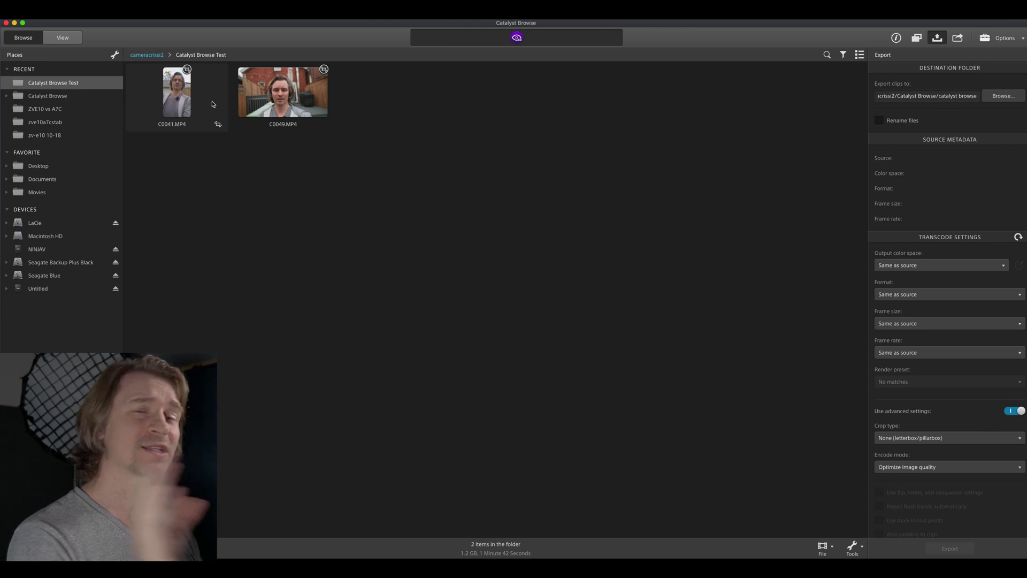
# Step: Select clip C0049.MP4 to load its 3840x2160 23.976p details
pyautogui.click(267, 113)
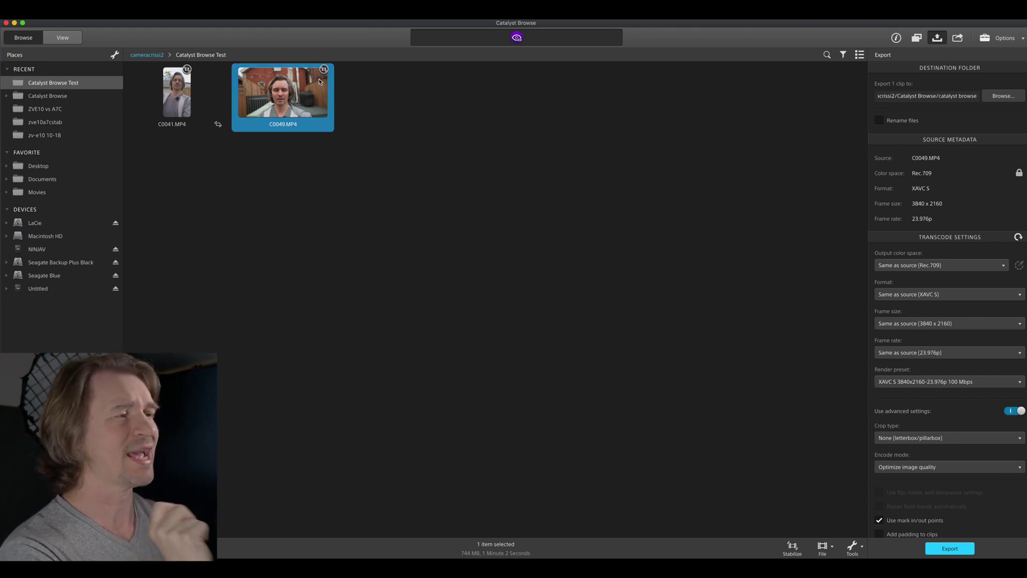
# Step: Stabilize C0049.MP4 in Manual mode at 90% cropping ratio, then play and pause the preview
pyautogui.click(792, 548)
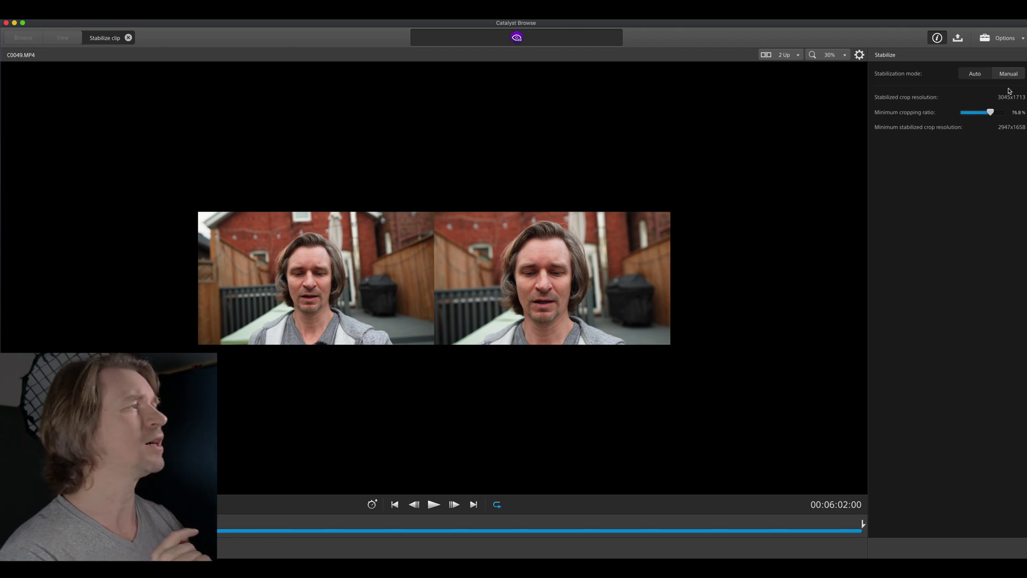
pyautogui.click(999, 74)
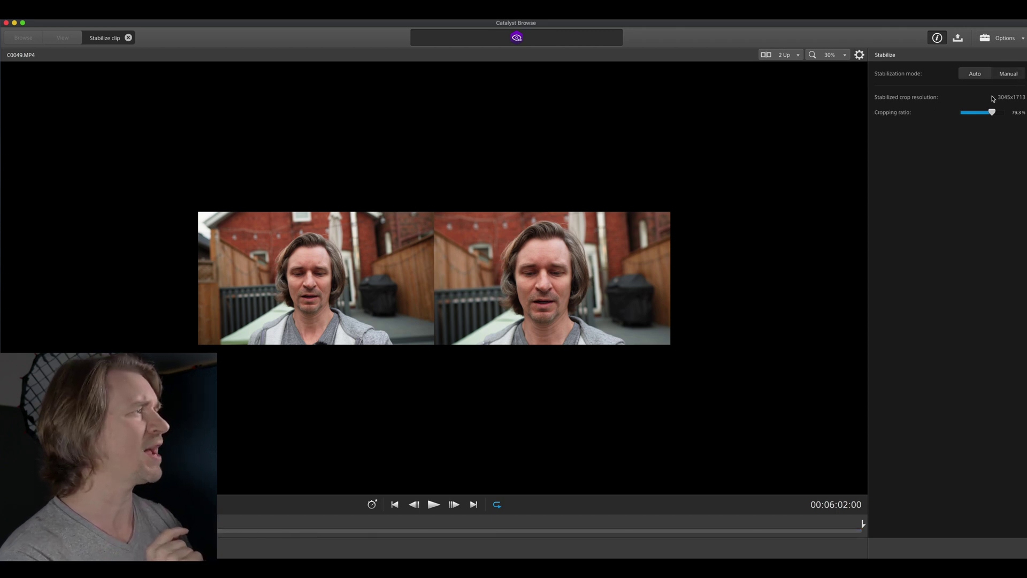
pyautogui.moveTo(992, 112); pyautogui.dragTo(993, 112)
pyautogui.click(1016, 113)
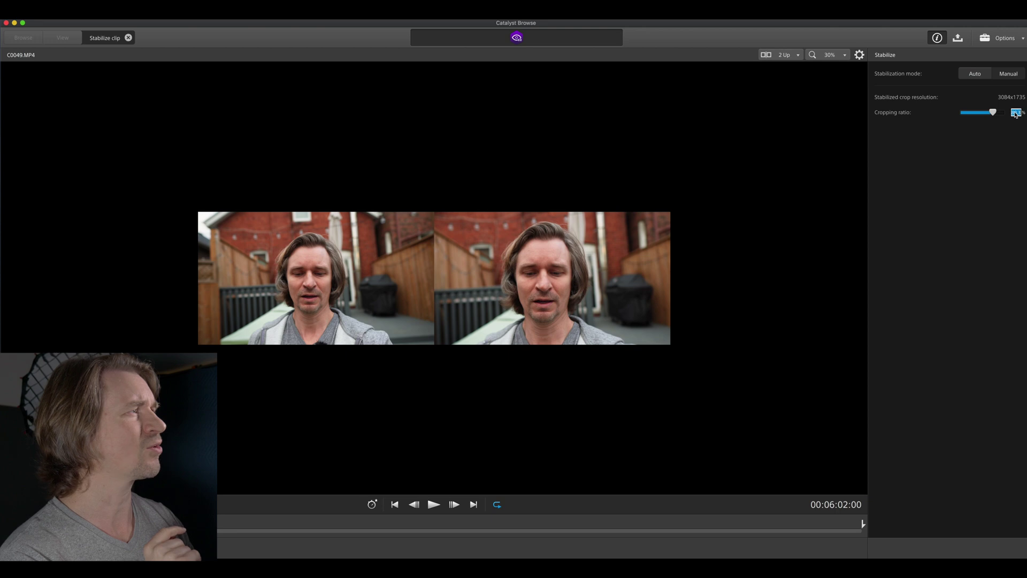
pyautogui.write('8')
pyautogui.press('BackSpace')
pyautogui.press('BackSpace')
pyautogui.press('BackSpace')
pyautogui.press('BackSpace')
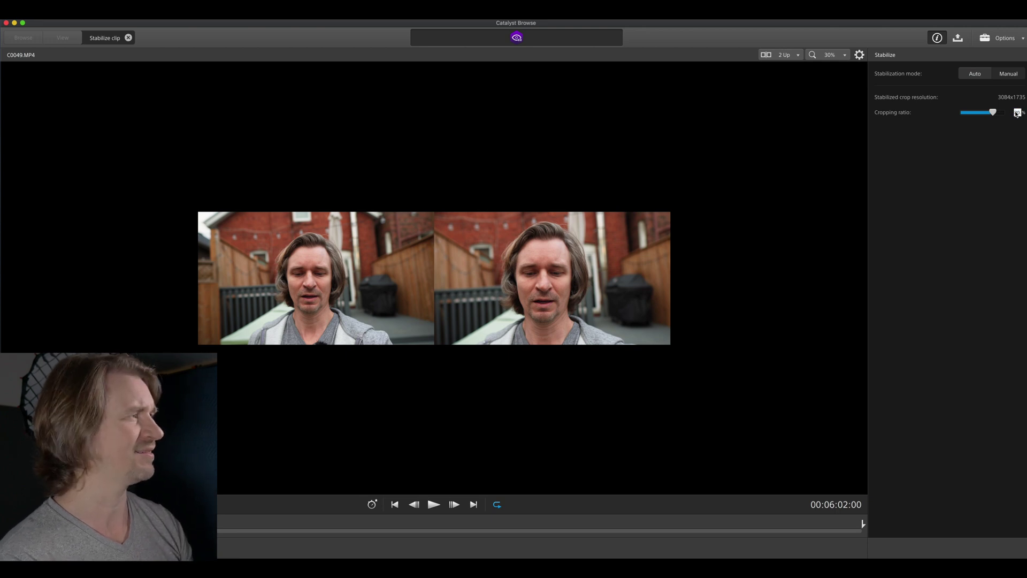
pyautogui.write('90')
pyautogui.press('Return')
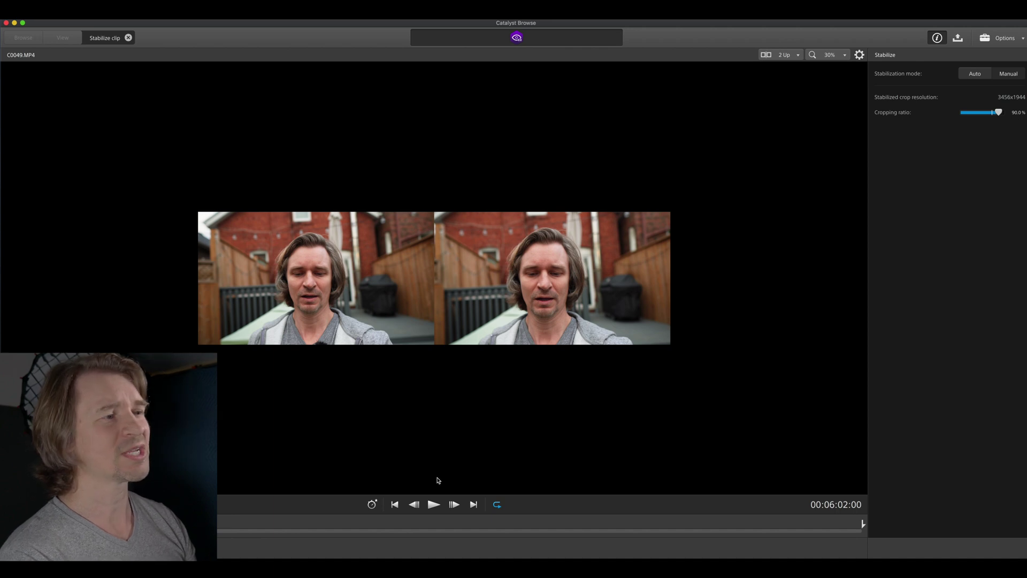
pyautogui.click(434, 505)
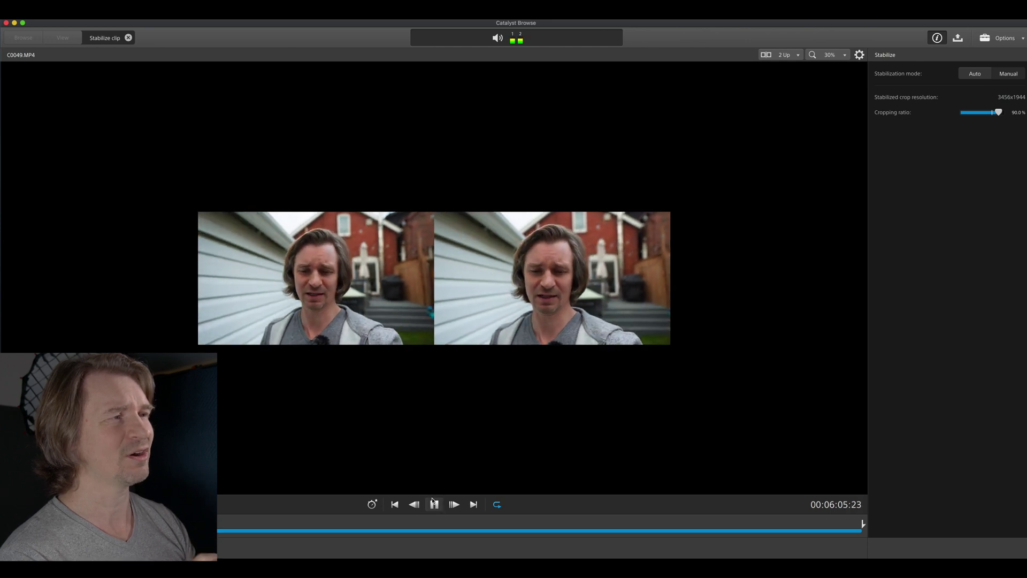
pyautogui.click(434, 505)
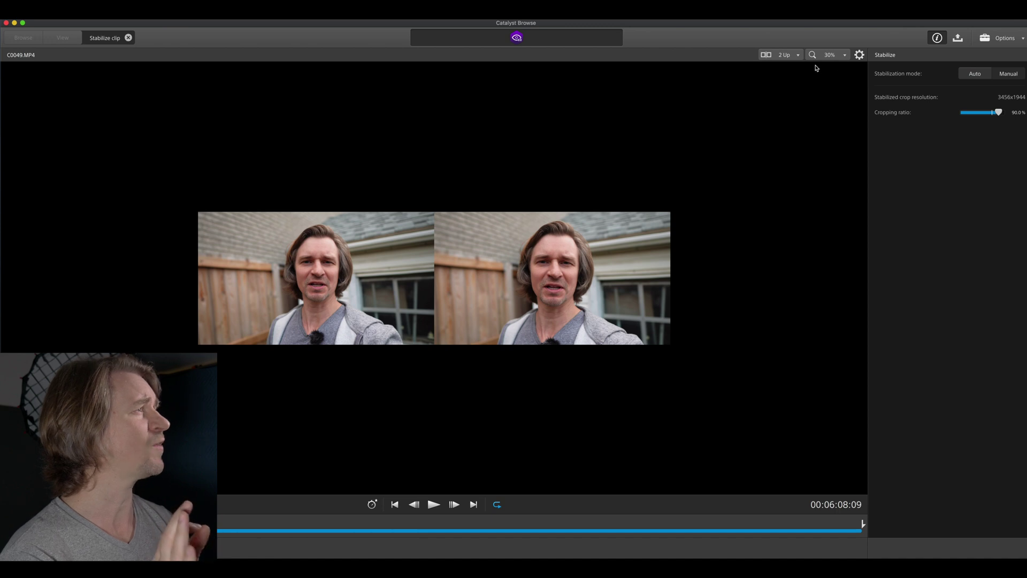
# Step: Set the export destination to Seagate Blue > cameracrissi2 > Catalyst Browse Test
pyautogui.click(958, 38)
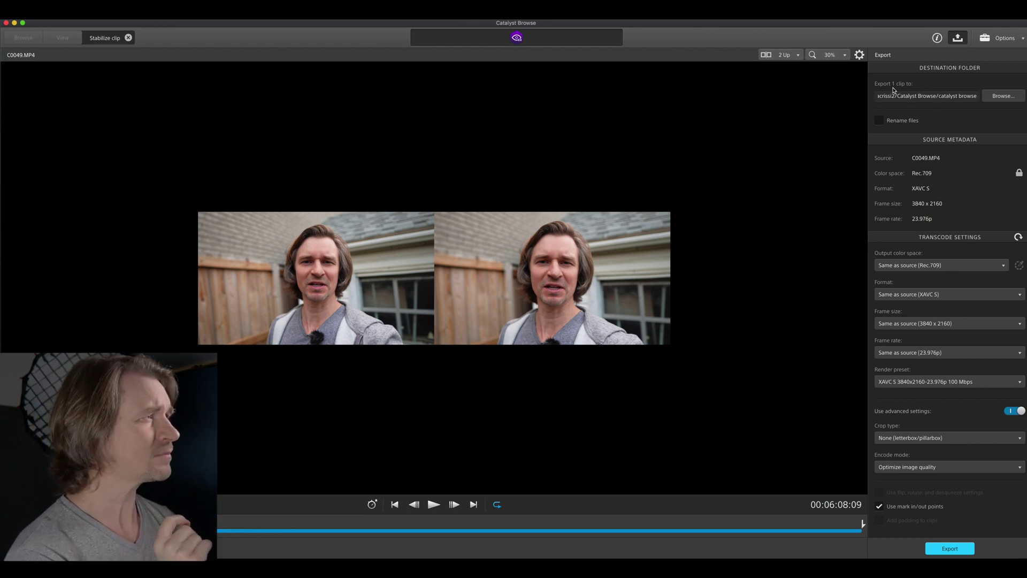
pyautogui.click(997, 99)
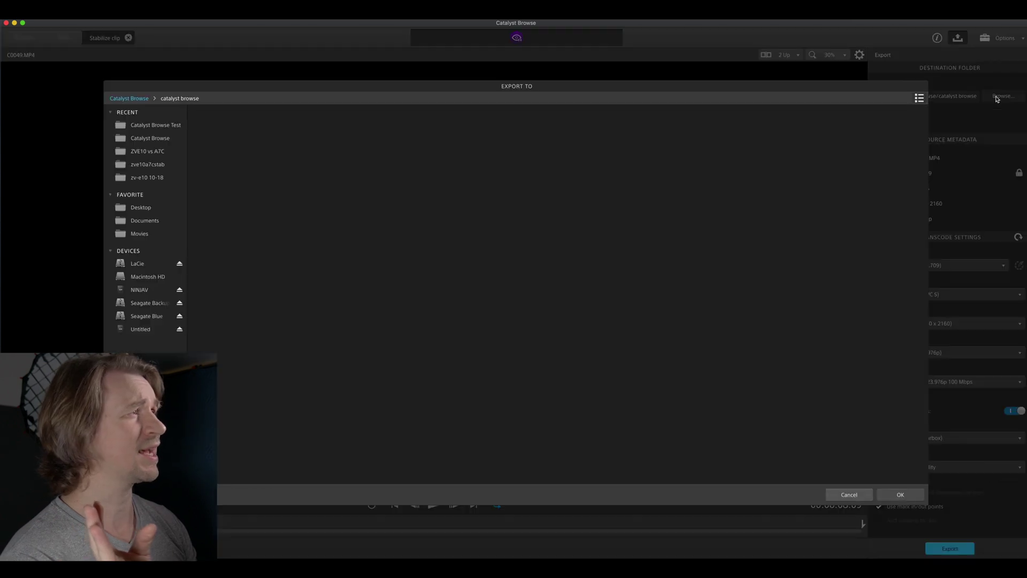
pyautogui.click(144, 319)
pyautogui.doubleClick(562, 143)
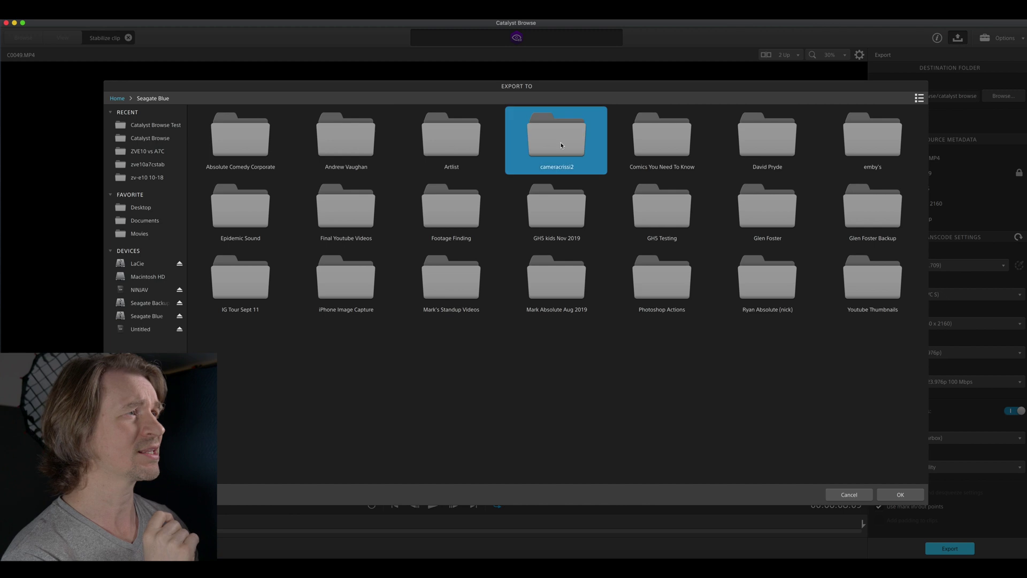
pyautogui.doubleClick(455, 144)
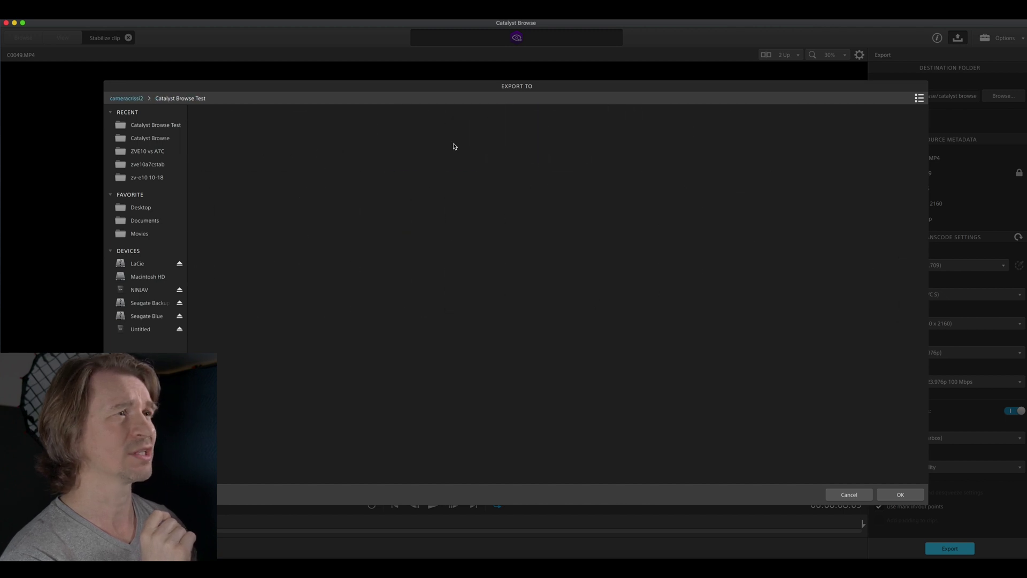
pyautogui.click(901, 494)
pyautogui.scroll(-1, 910, 481)
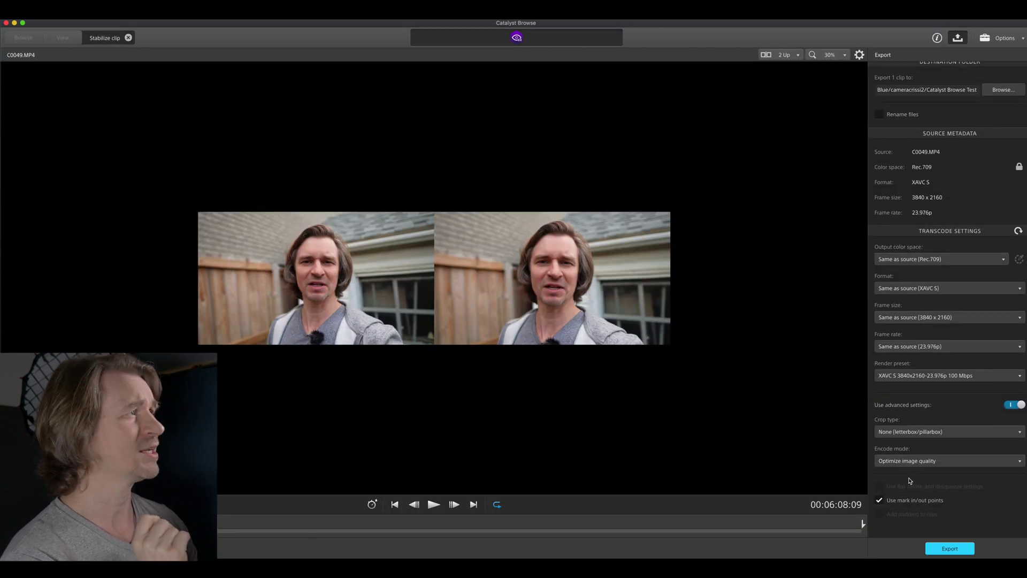
# Step: Enable file renaming with prefix 'cat' and Clip name numbering
pyautogui.click(880, 114)
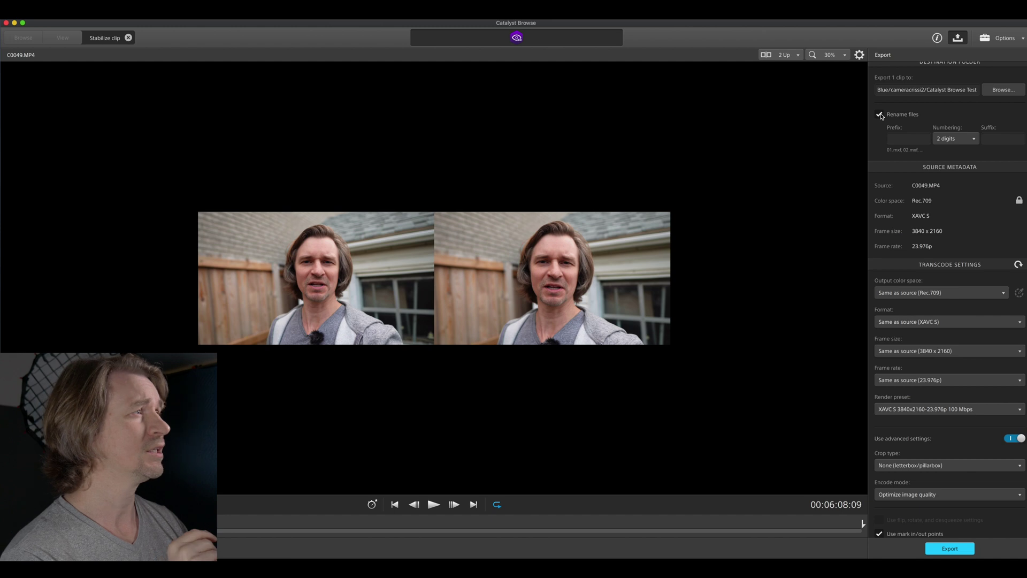
pyautogui.click(912, 139)
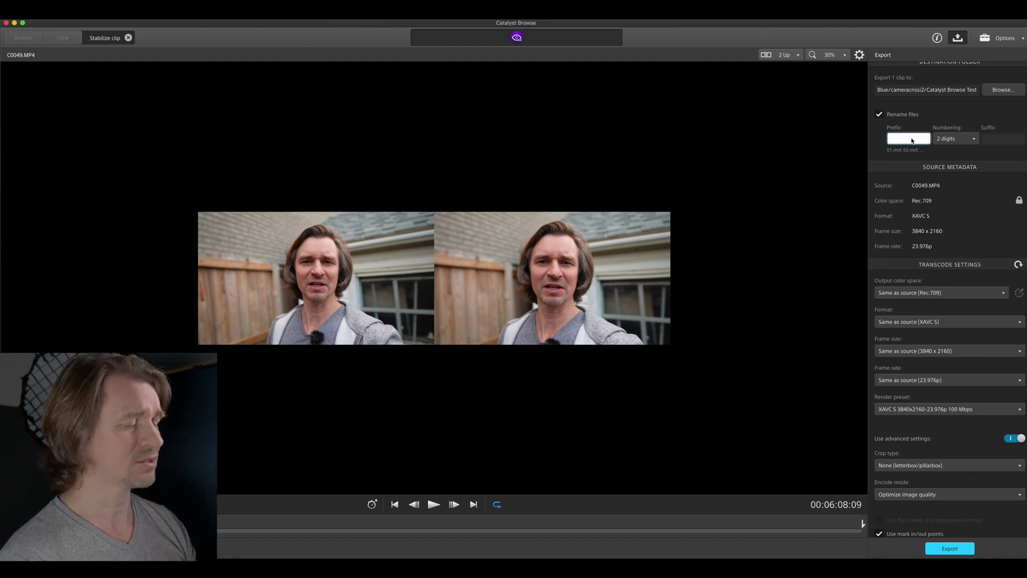
pyautogui.write('cat')
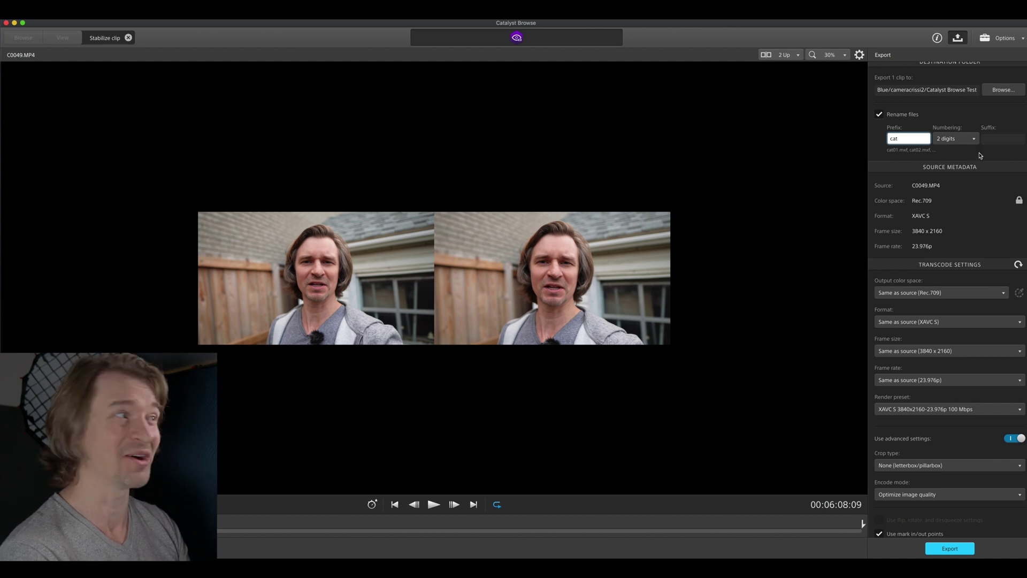
pyautogui.click(965, 141)
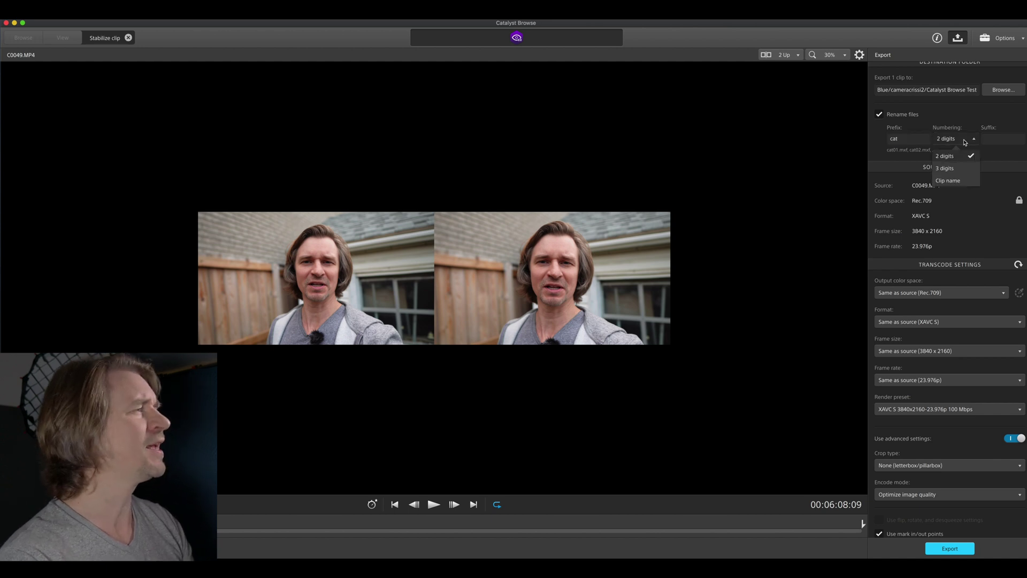
pyautogui.click(955, 182)
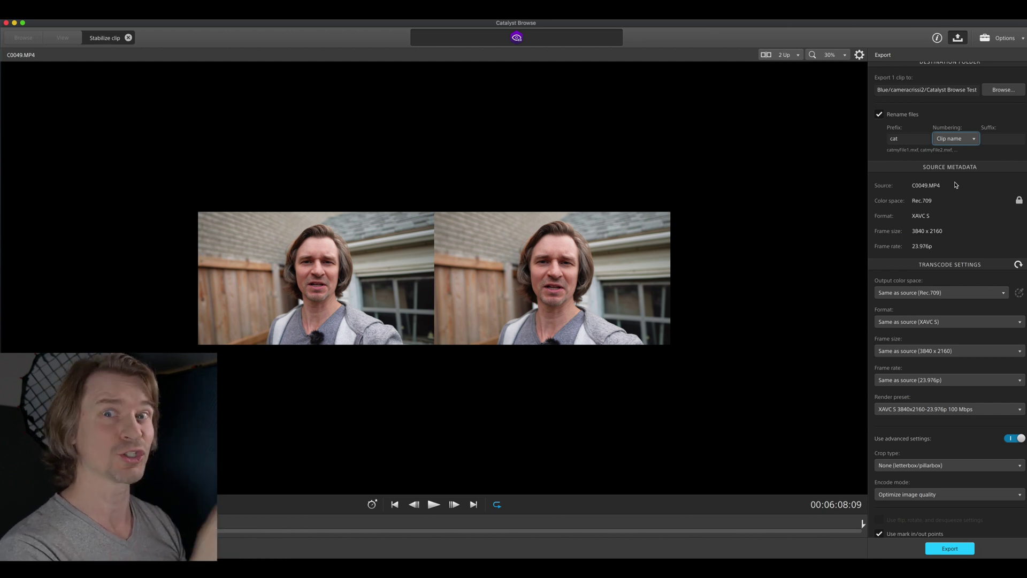
pyautogui.scroll(-2, 952, 200)
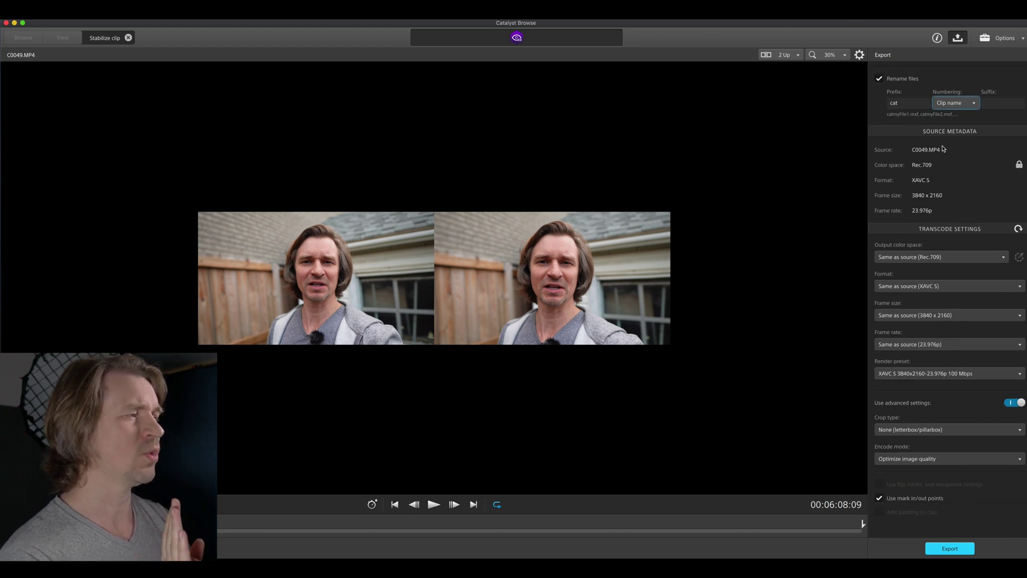
pyautogui.scroll(1, 932, 195)
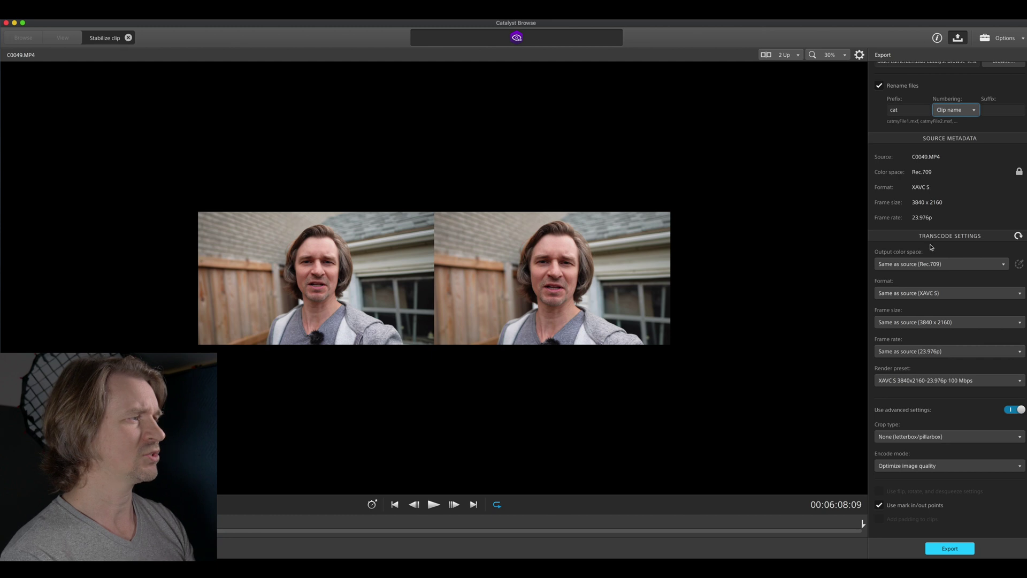
pyautogui.scroll(-1, 893, 506)
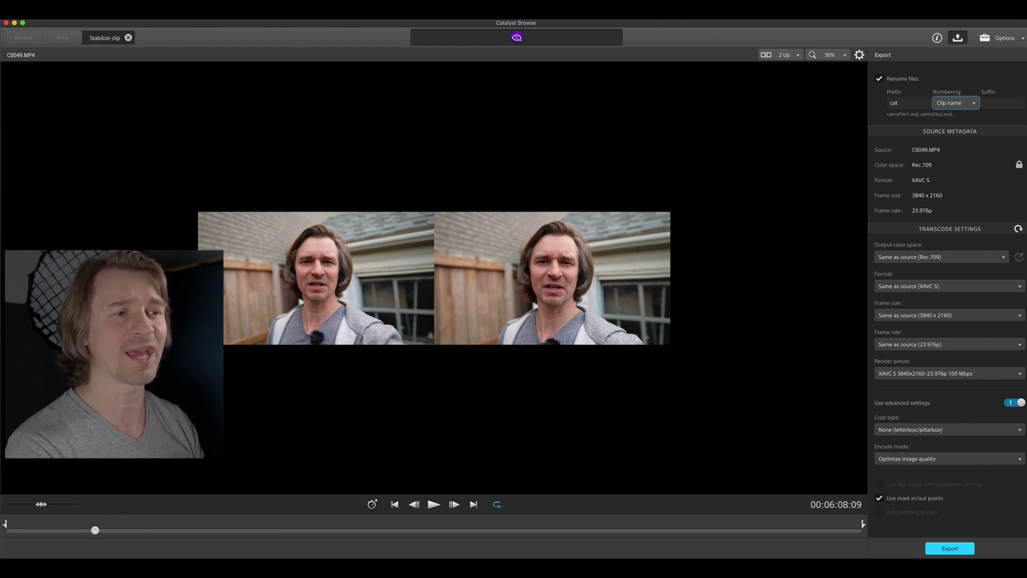
# Step: Move the in point later and the out point earlier, then preview a later shot
pyautogui.moveTo(7, 523); pyautogui.dragTo(83, 525)
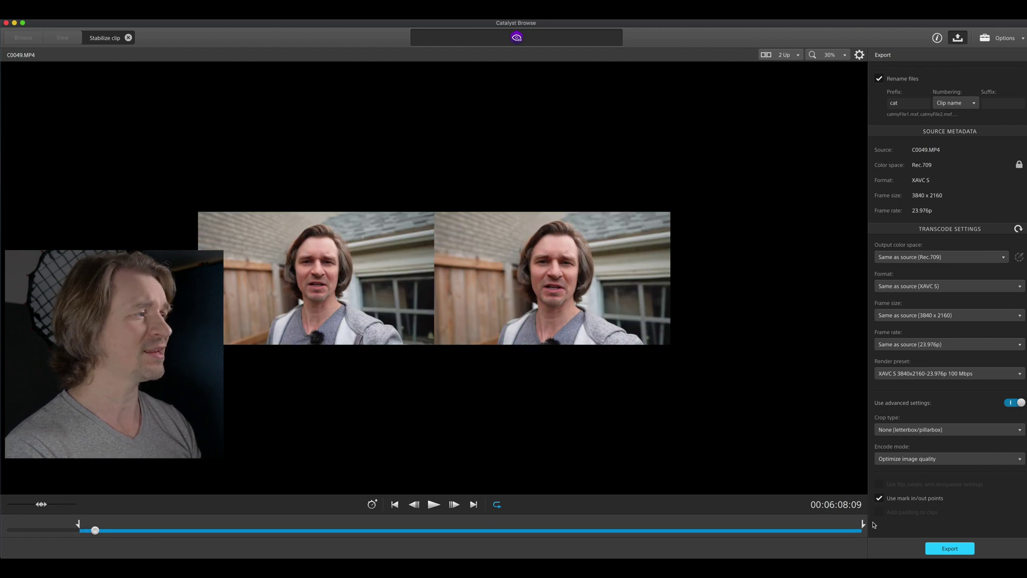
pyautogui.moveTo(862, 525); pyautogui.dragTo(754, 525)
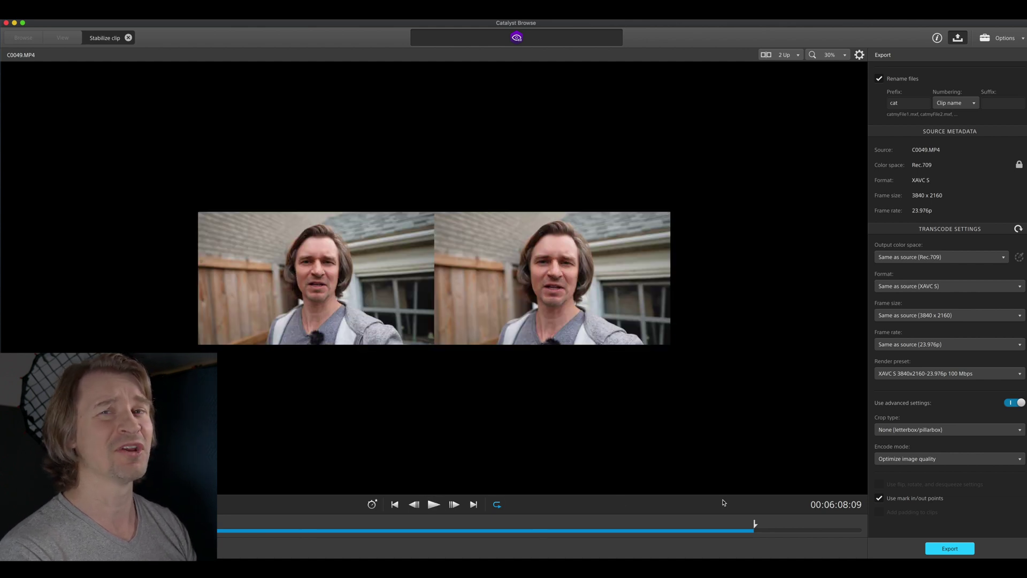
pyautogui.moveTo(756, 527); pyautogui.dragTo(862, 527)
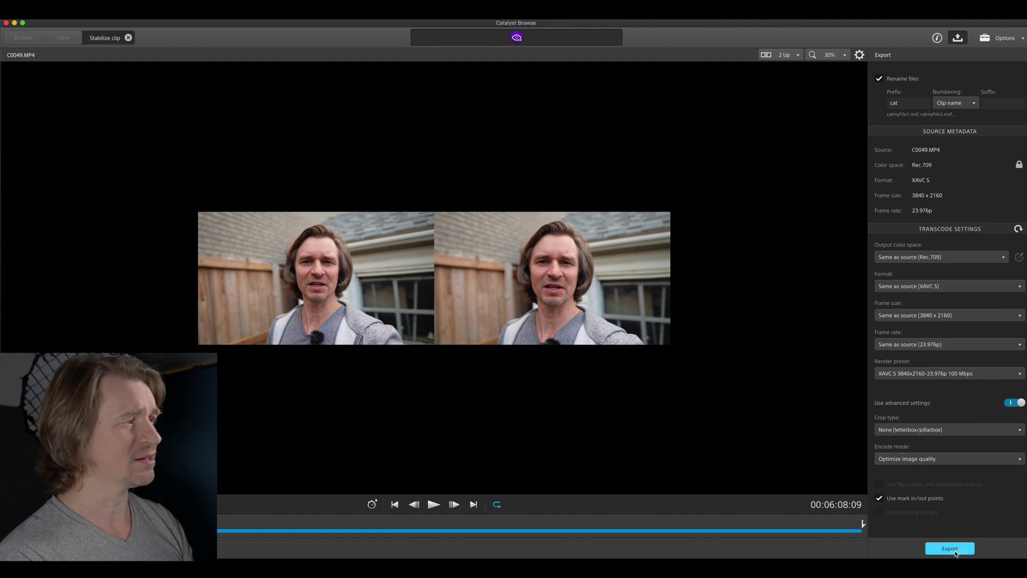
# Step: Export the stabilized C0049.MP4 and confirm the render in the Export dialog
pyautogui.click(951, 549)
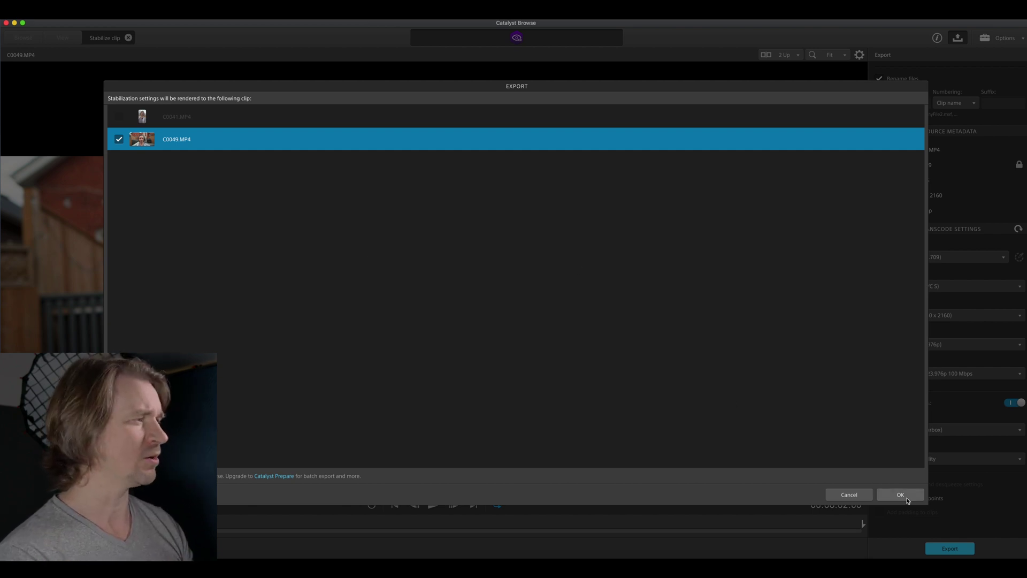
pyautogui.click(902, 495)
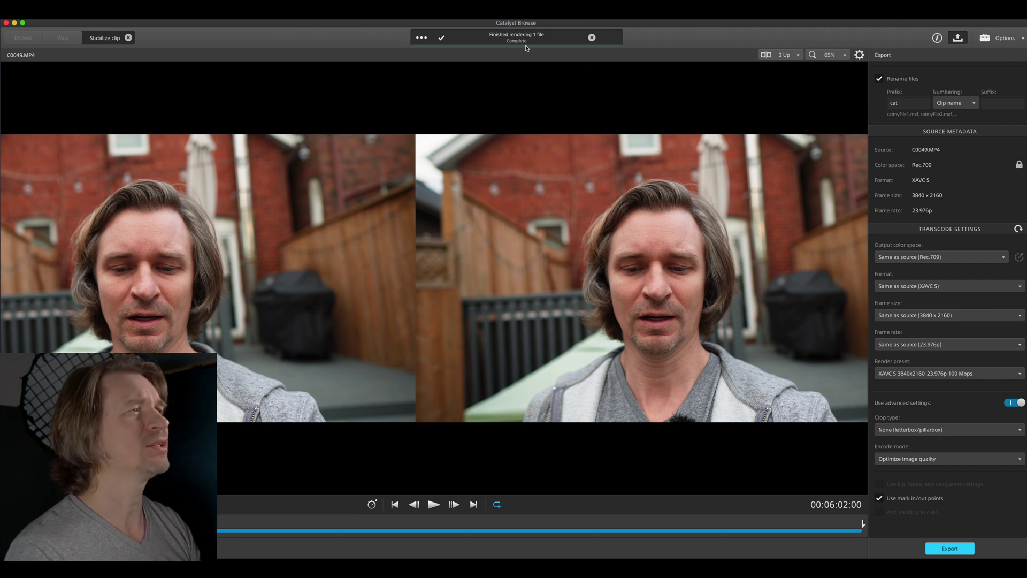
# Step: Dismiss the render notice and close the Stabilize clip tab, discarding adjustments
pyautogui.click(593, 37)
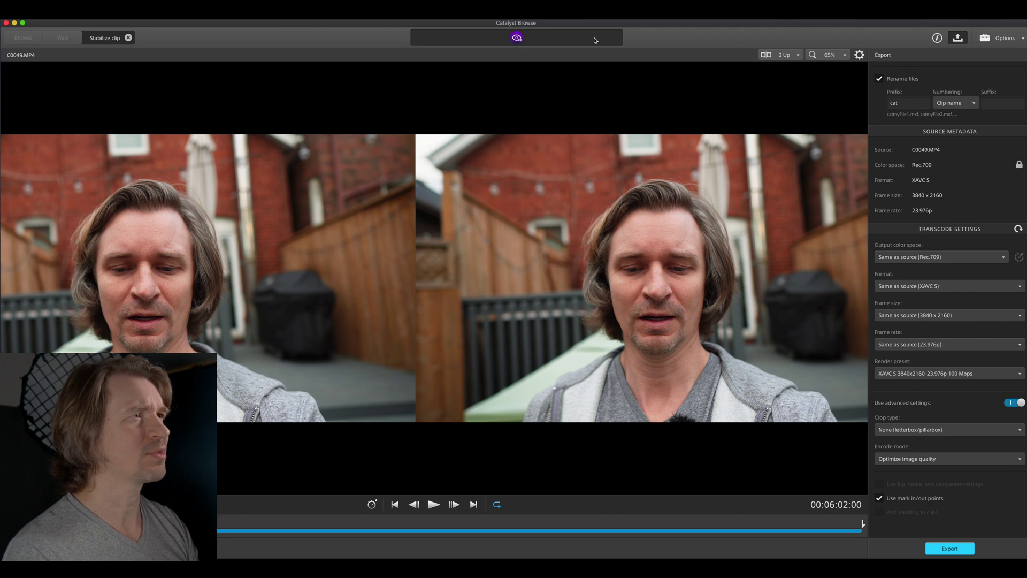
pyautogui.click(129, 38)
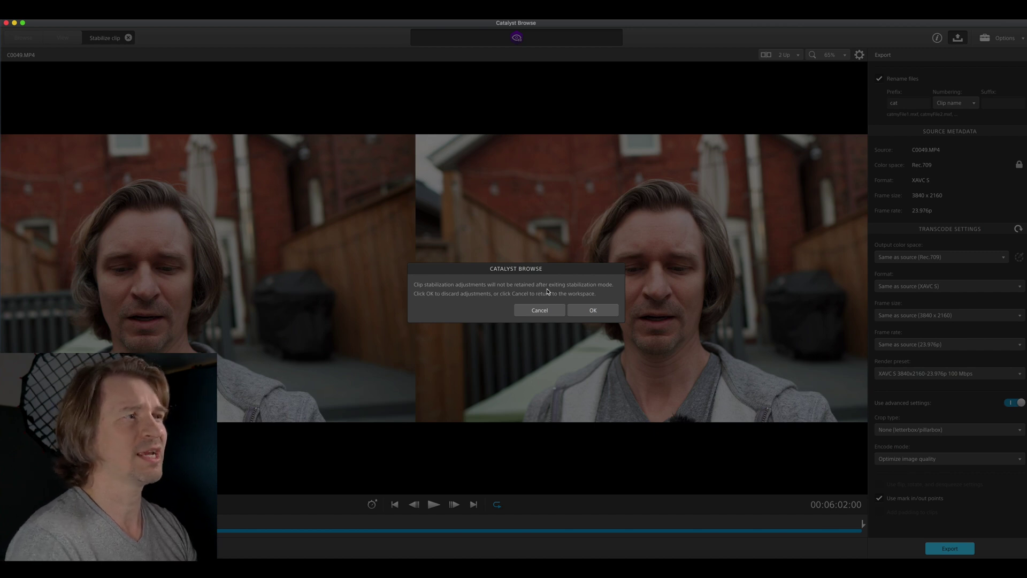
pyautogui.click(598, 313)
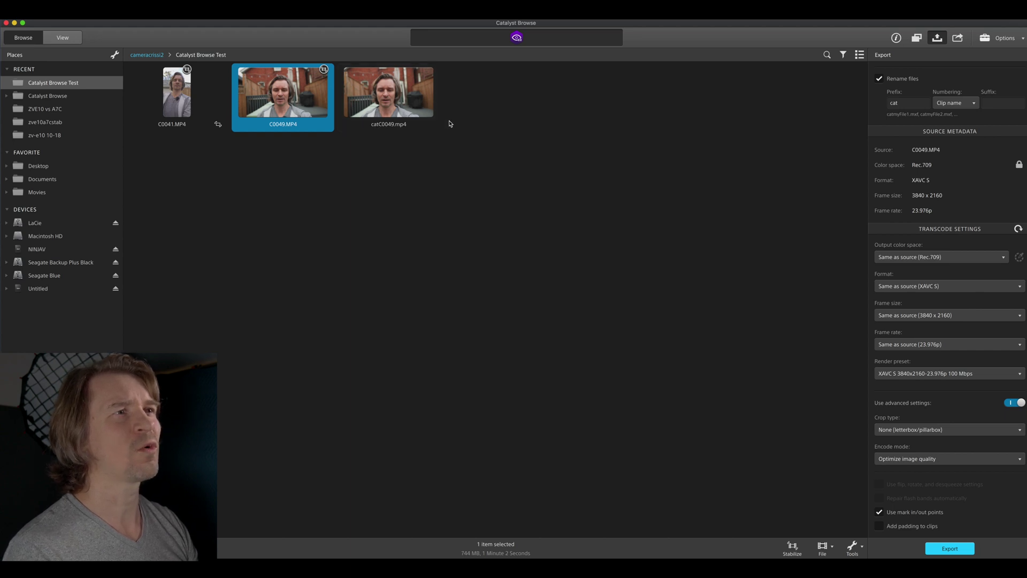
# Step: Select C0041.MP4 and keep its encode mode optimized for image quality
pyautogui.click(182, 96)
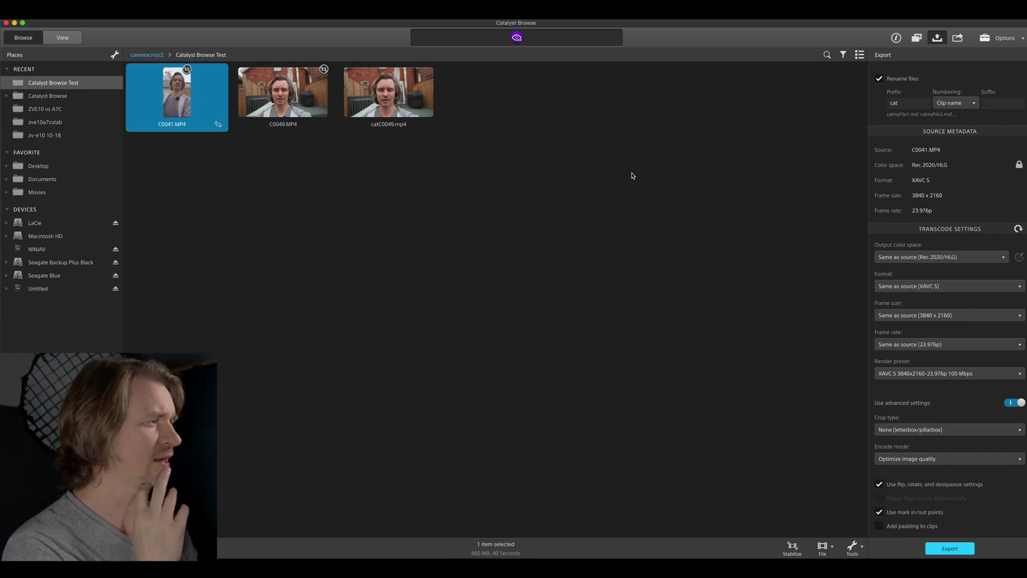
pyautogui.scroll(-1, 914, 316)
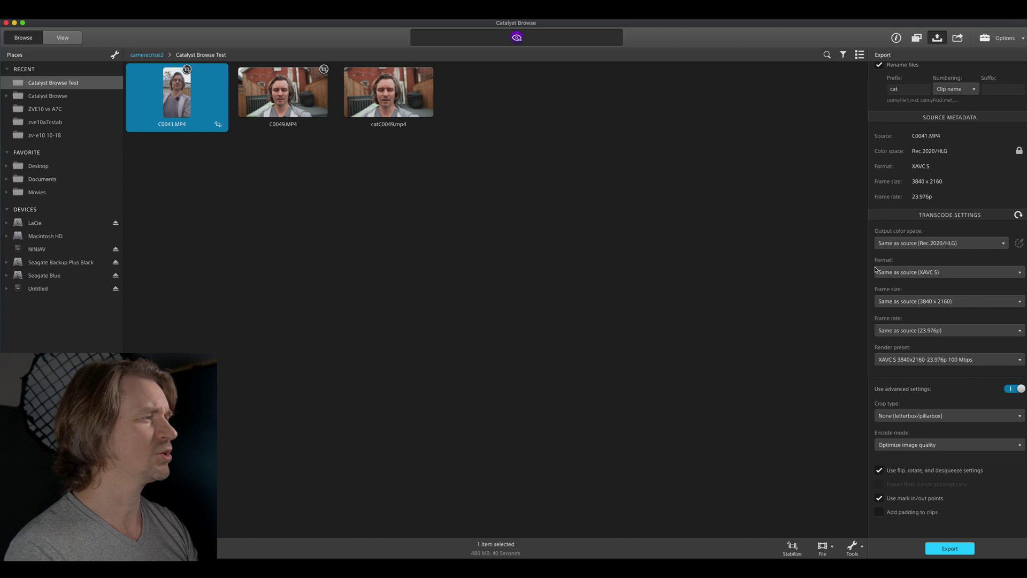
pyautogui.click(935, 446)
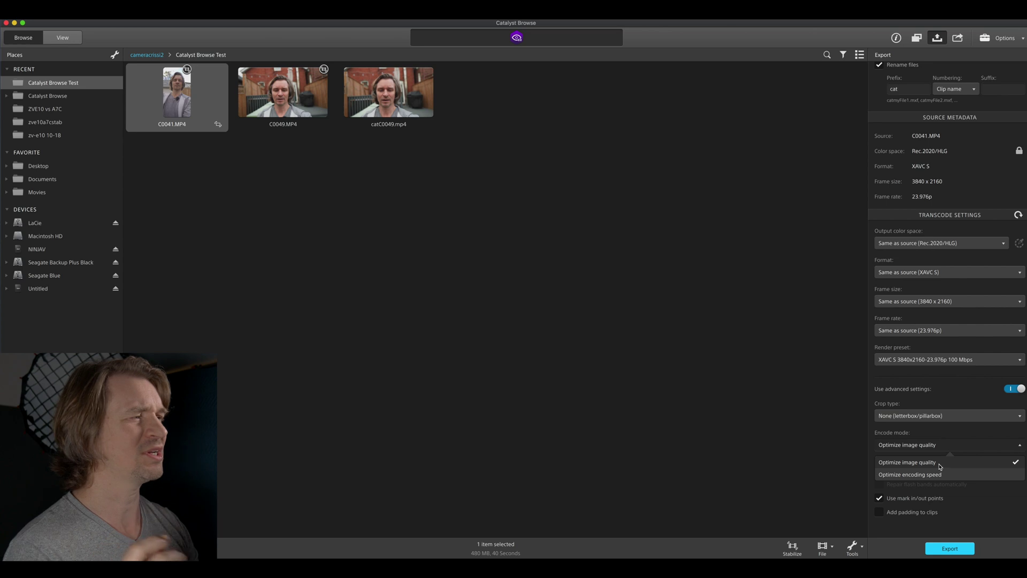
pyautogui.click(924, 468)
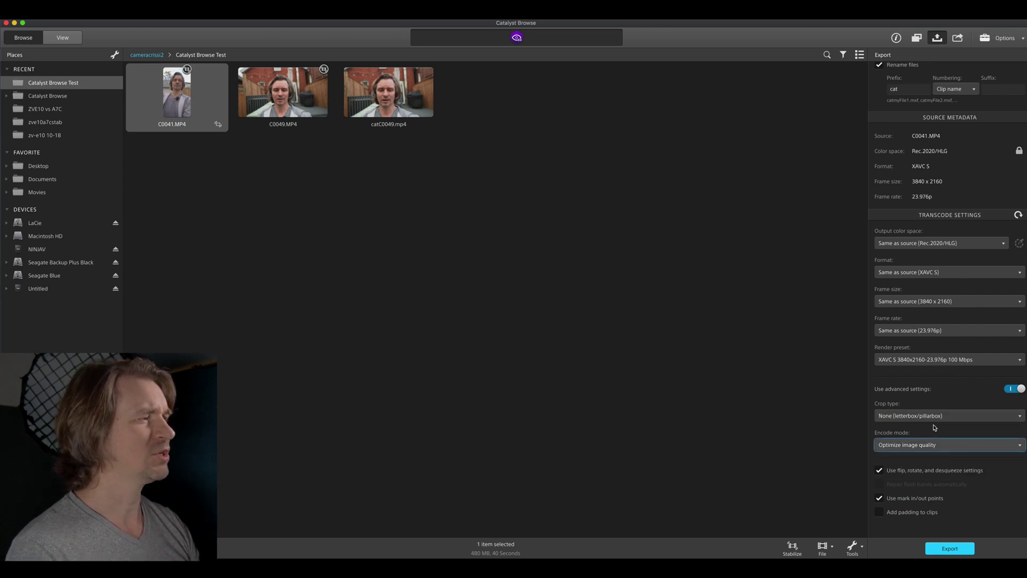
# Step: Toggle advanced settings off and on, and enable Use flip, rotate, and desqueeze settings
pyautogui.click(1018, 388)
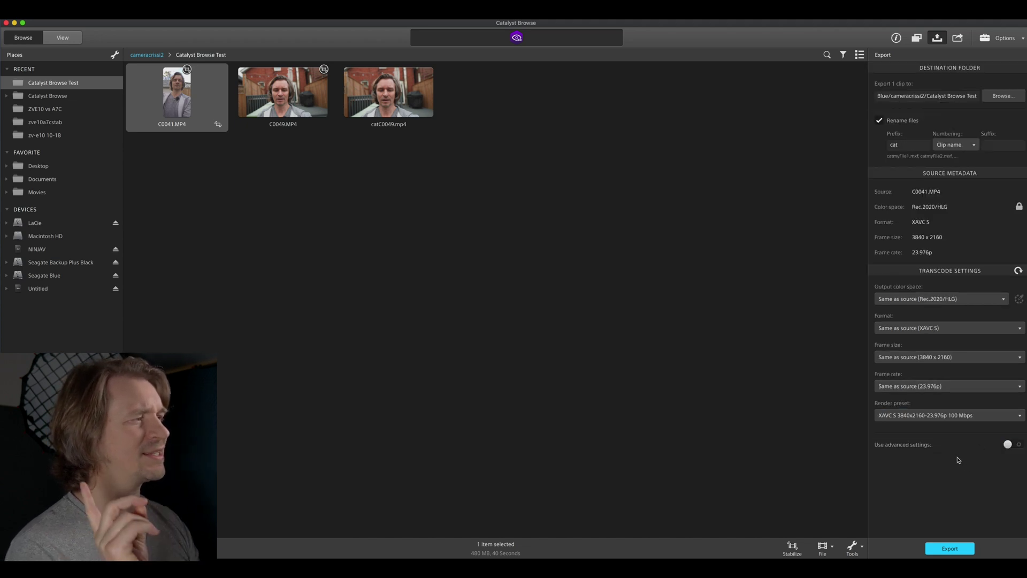
pyautogui.click(1008, 445)
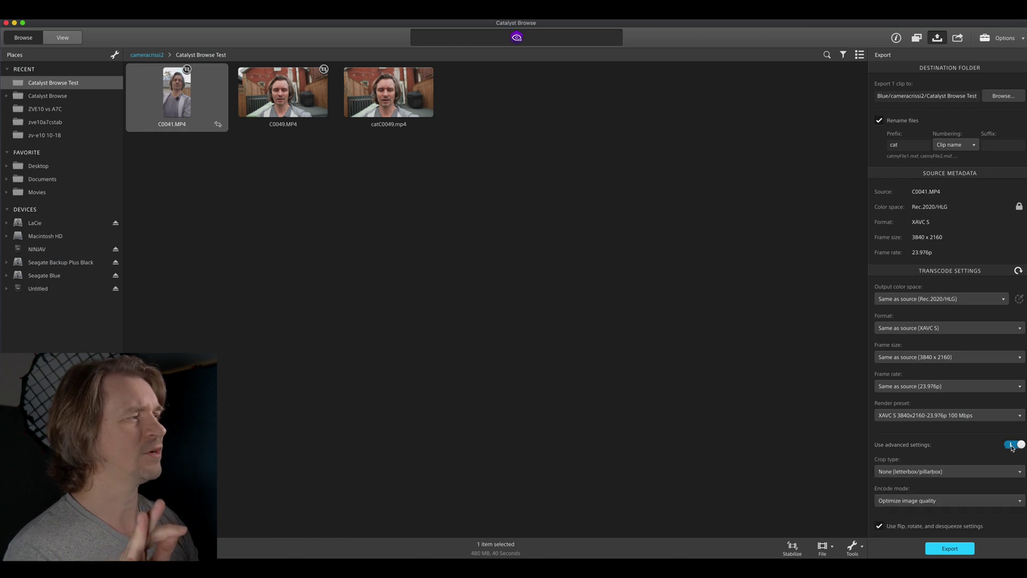
pyautogui.scroll(-3, 1006, 448)
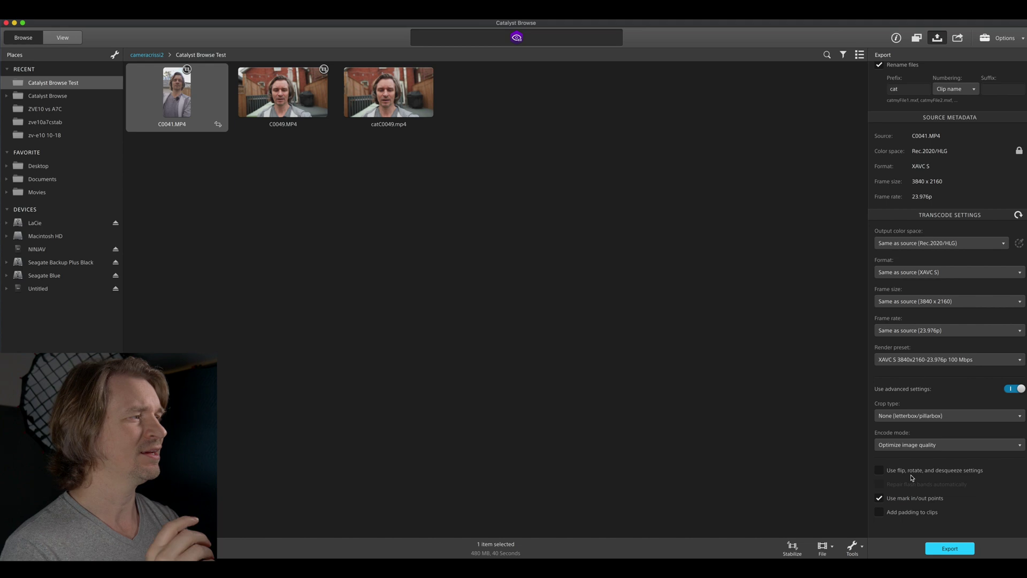
pyautogui.click(880, 472)
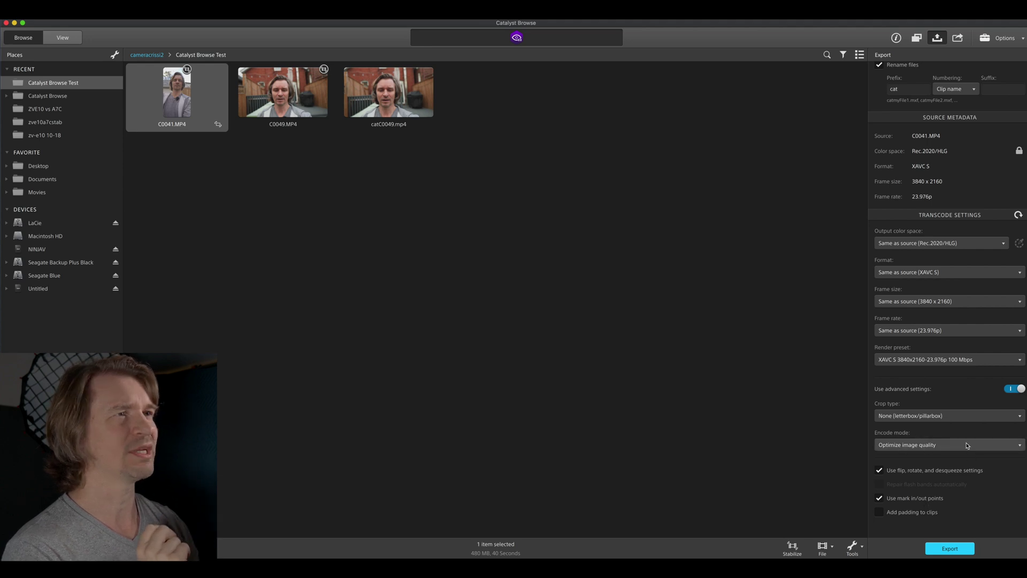
pyautogui.click(192, 103)
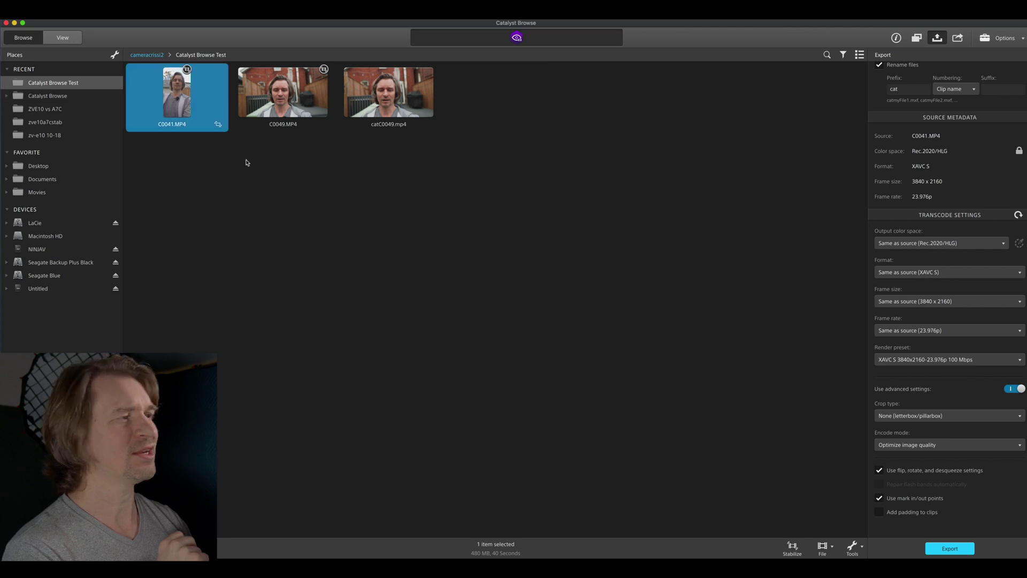
# Step: Stabilize C0041.MP4 with a 90% minimum cropping ratio (3456x1944) and show Export settings
pyautogui.click(792, 548)
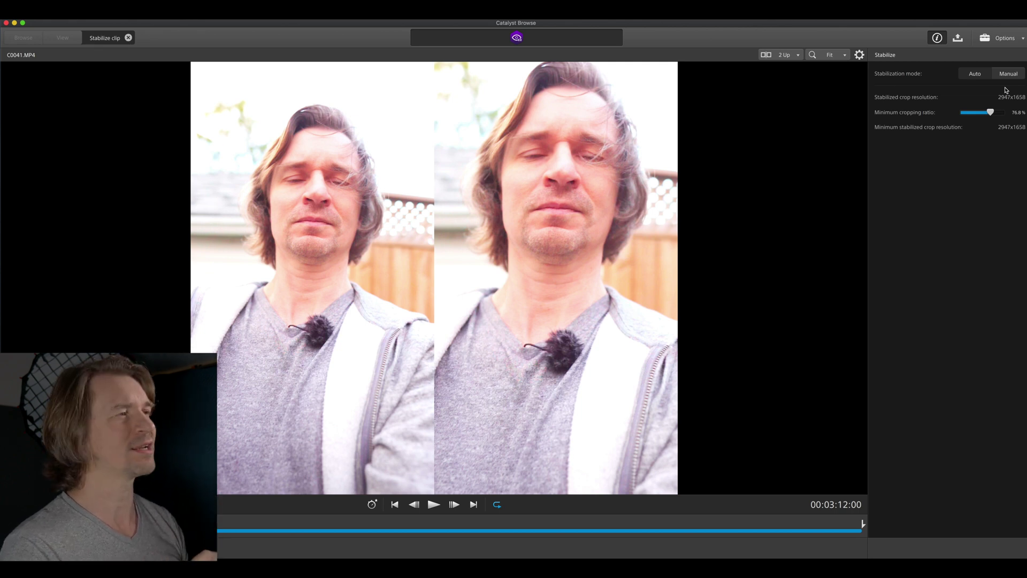
pyautogui.click(1018, 112)
pyautogui.write('90')
pyautogui.press('Return')
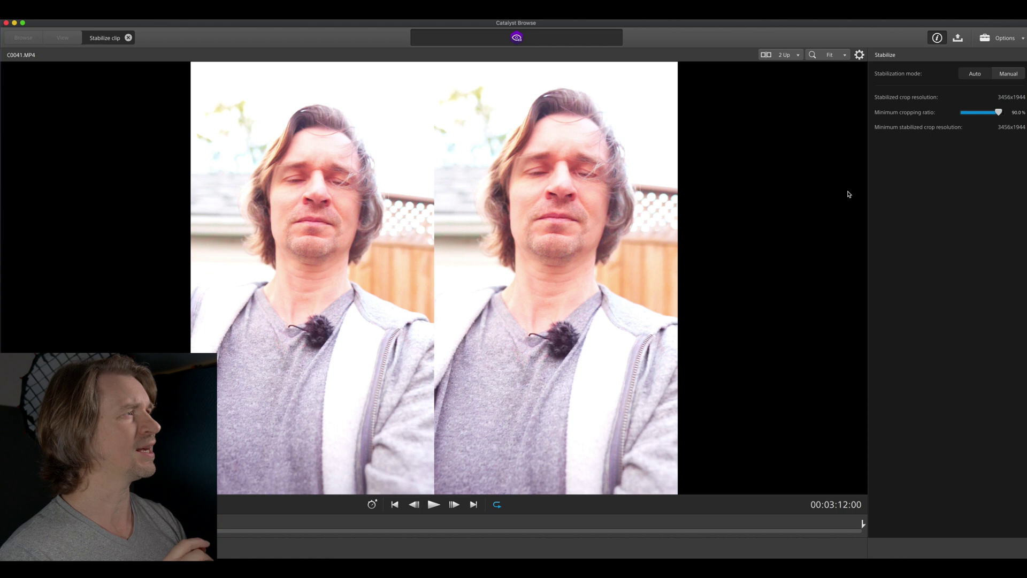
pyautogui.click(958, 39)
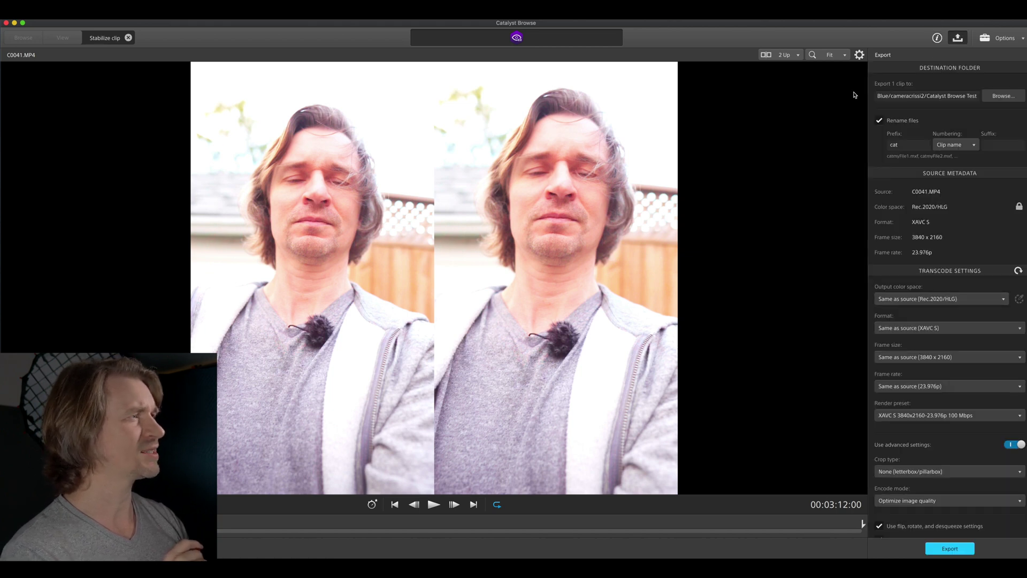
# Step: Export the stabilized C0041.MP4, confirming the render of the checked clip to a new file
pyautogui.click(955, 548)
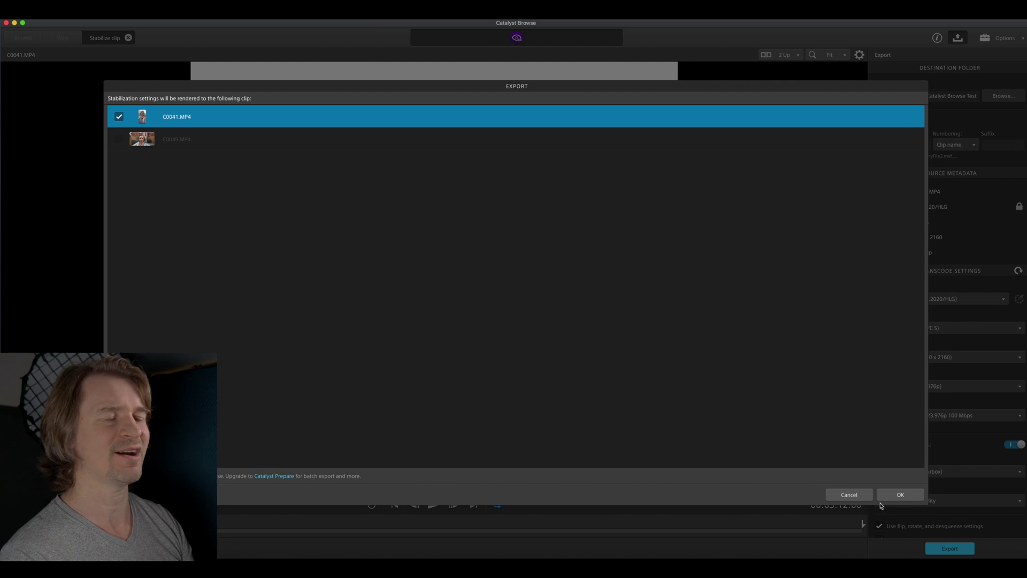
pyautogui.click(900, 495)
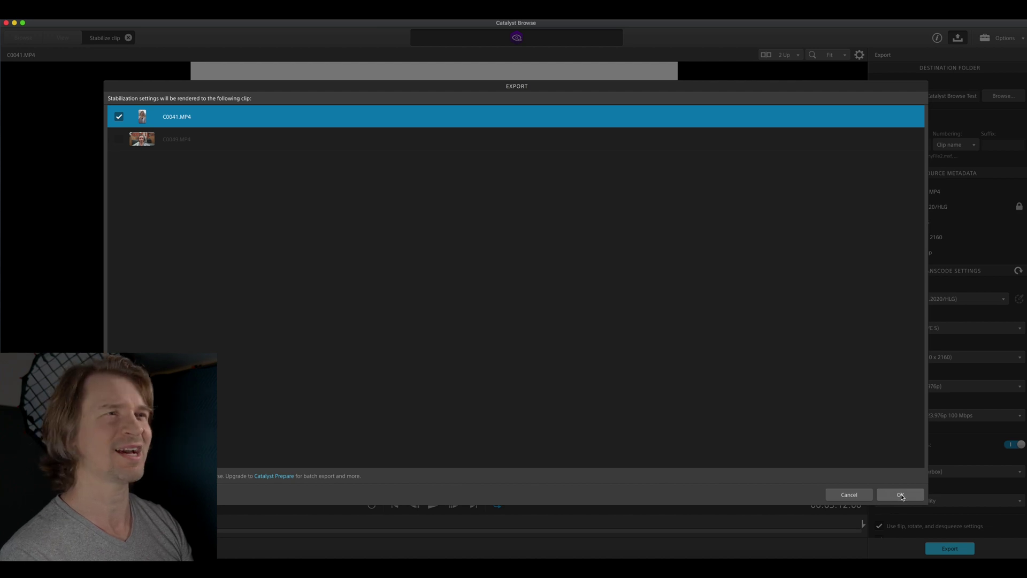